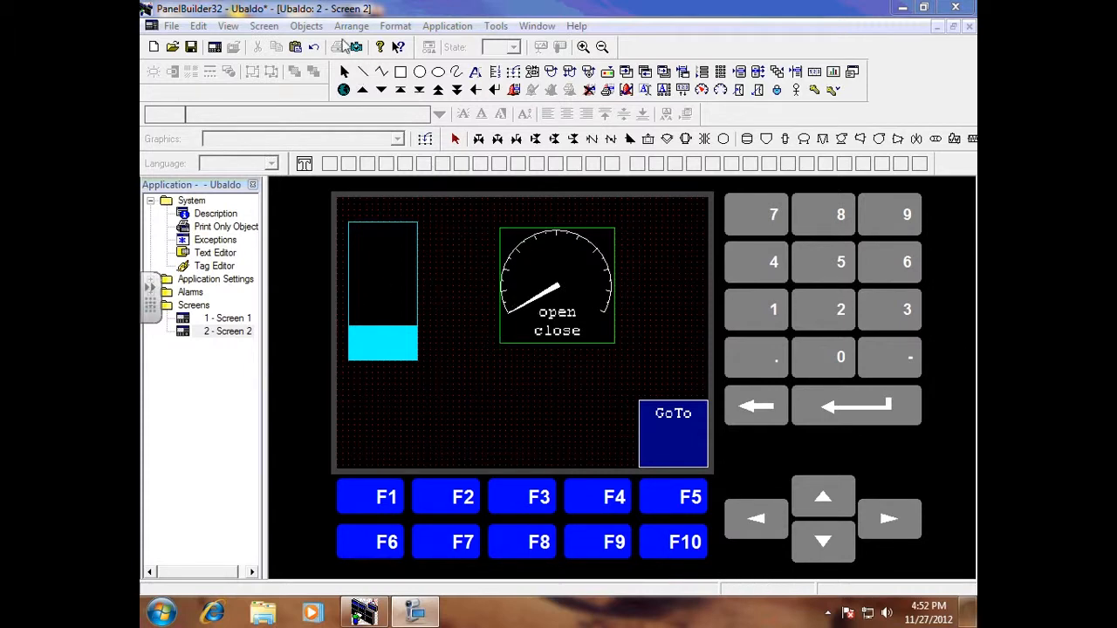
- Draw a Keypad Enable numeric entry box in the lower-left area of Screen 2
click(306, 25)
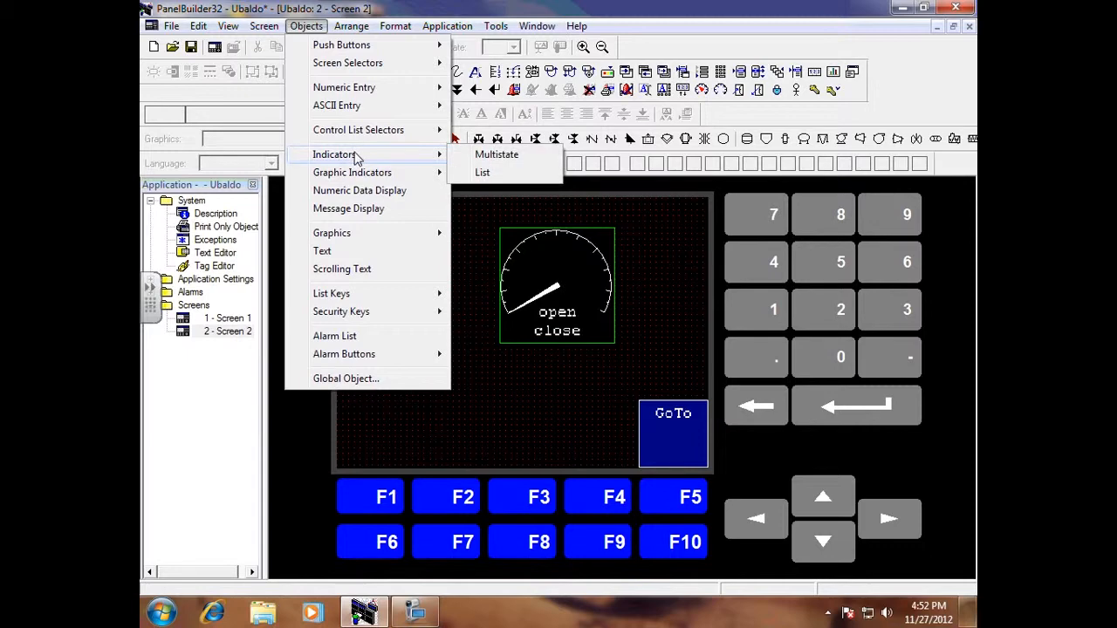
mouse_move(344, 88)
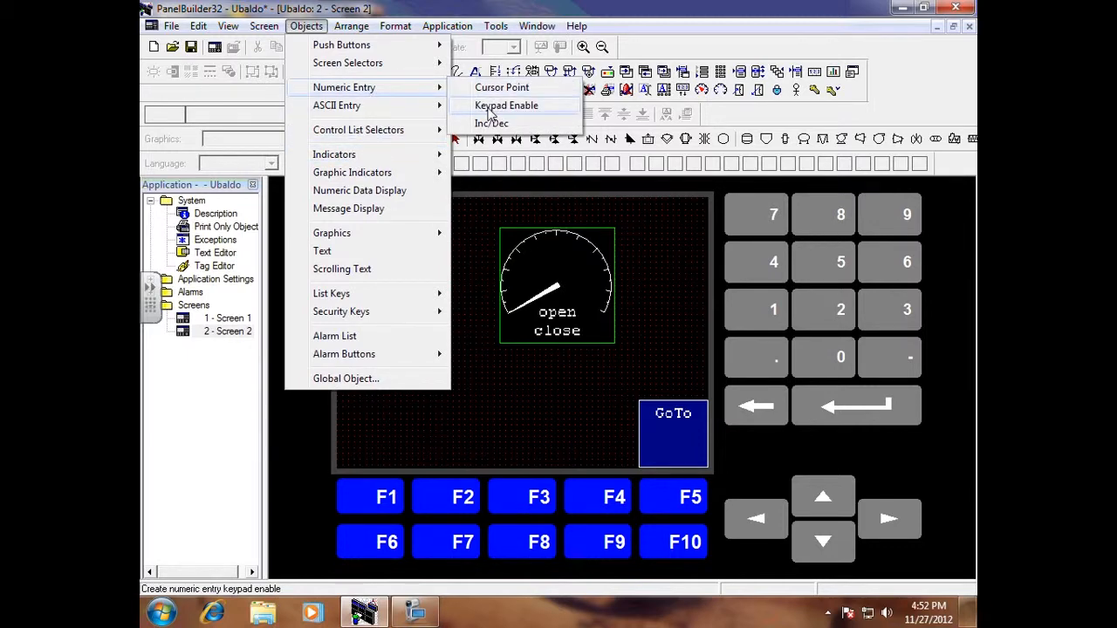
click(506, 106)
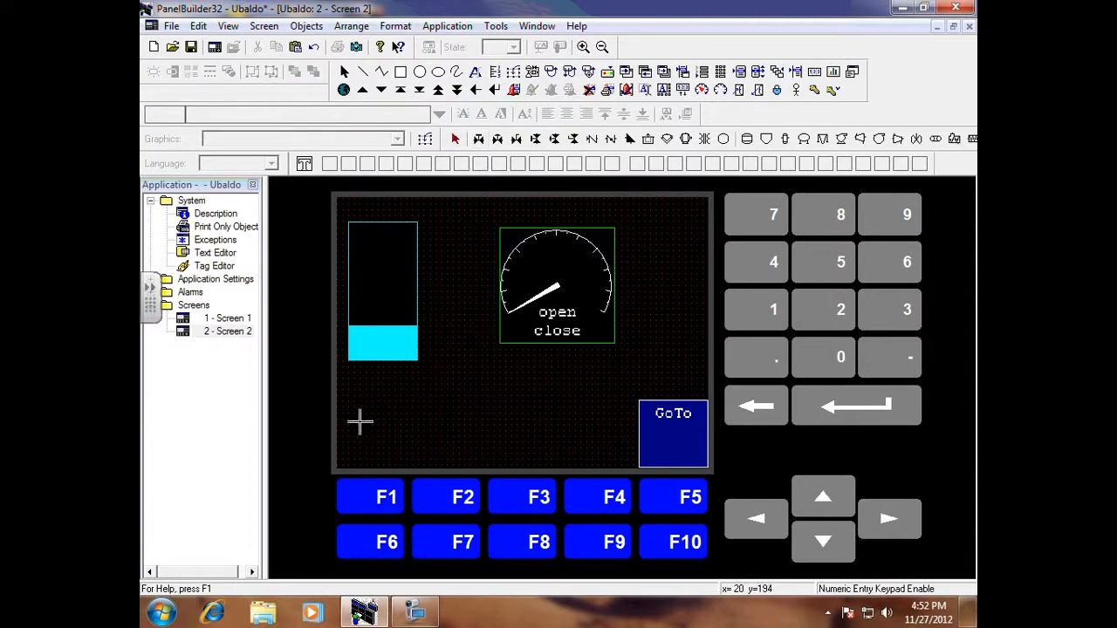
drag(360, 404, 434, 445)
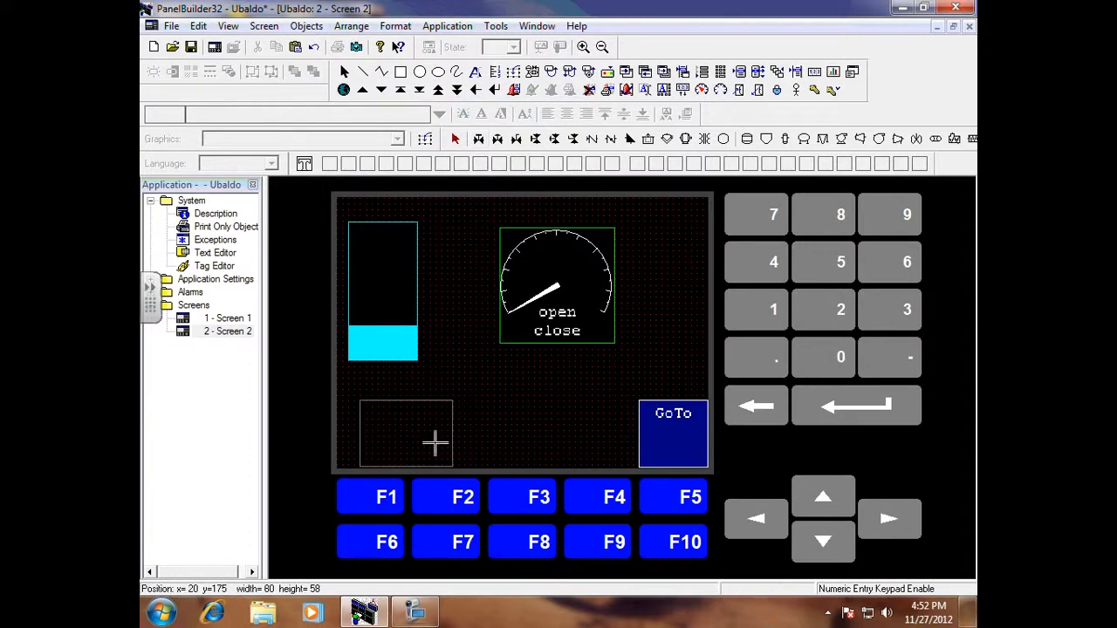
drag(435, 446, 434, 445)
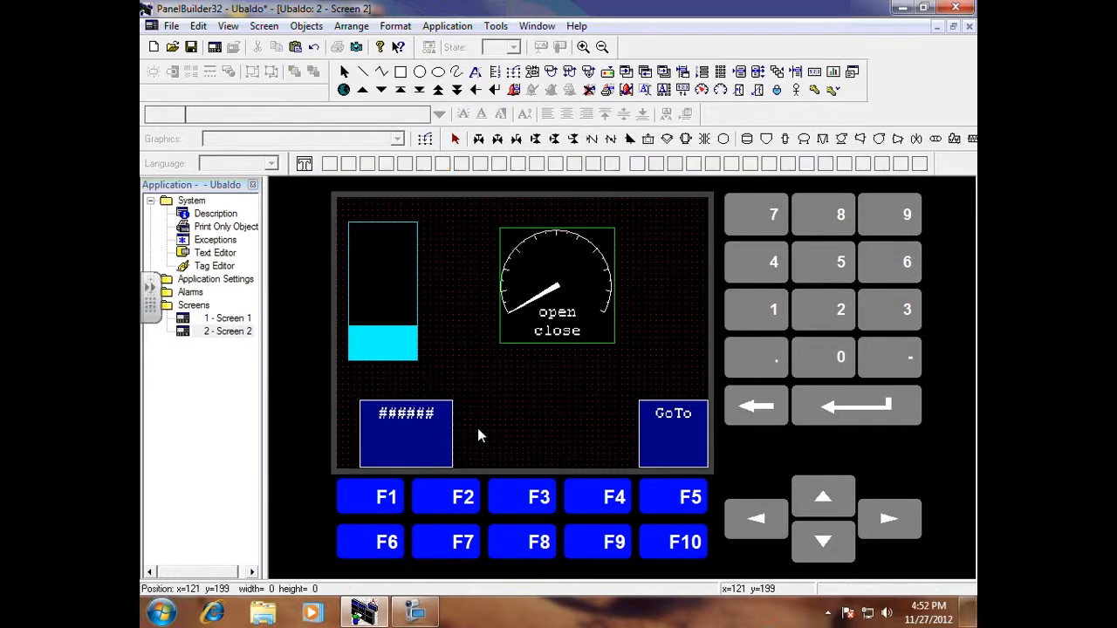
- Assign Set_Point as the entry box's write tag and reduce its field width to 4
double_click(406, 432)
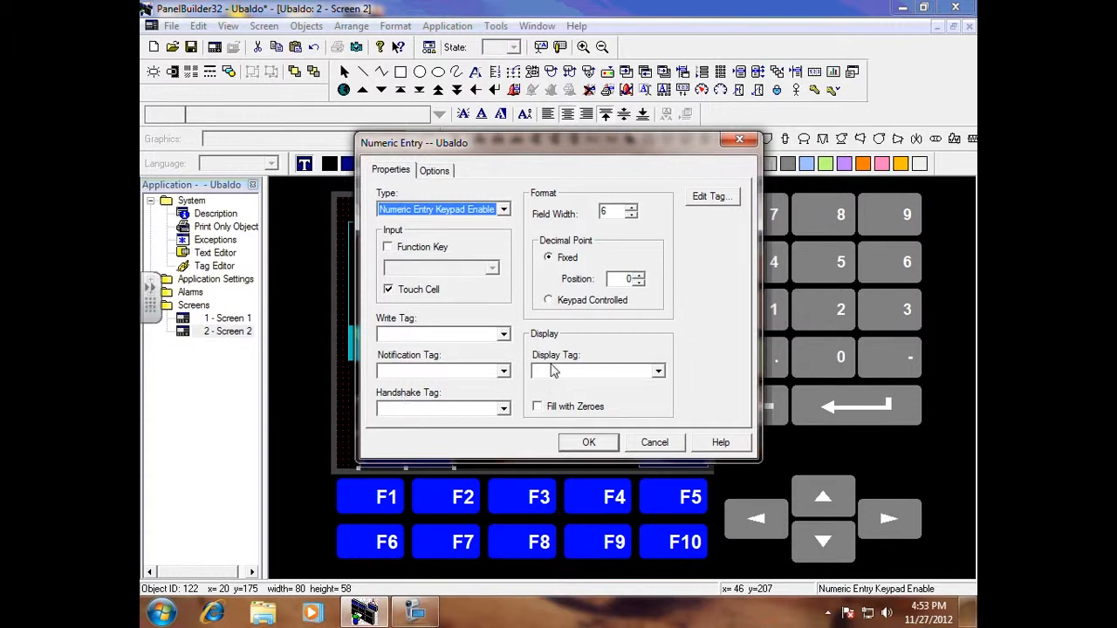
click(505, 335)
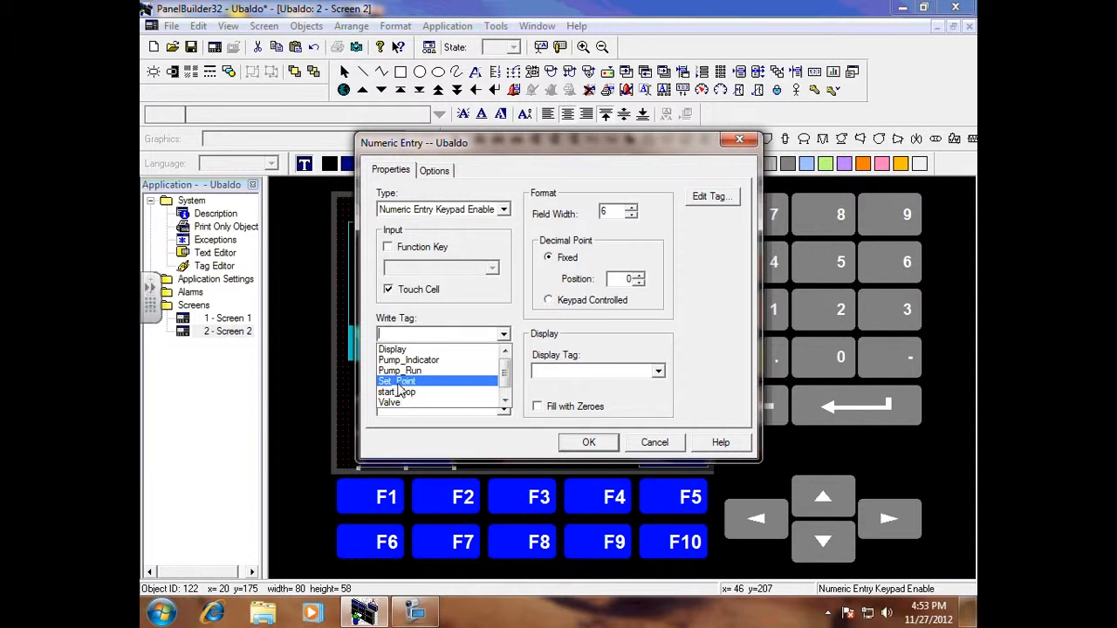
click(400, 382)
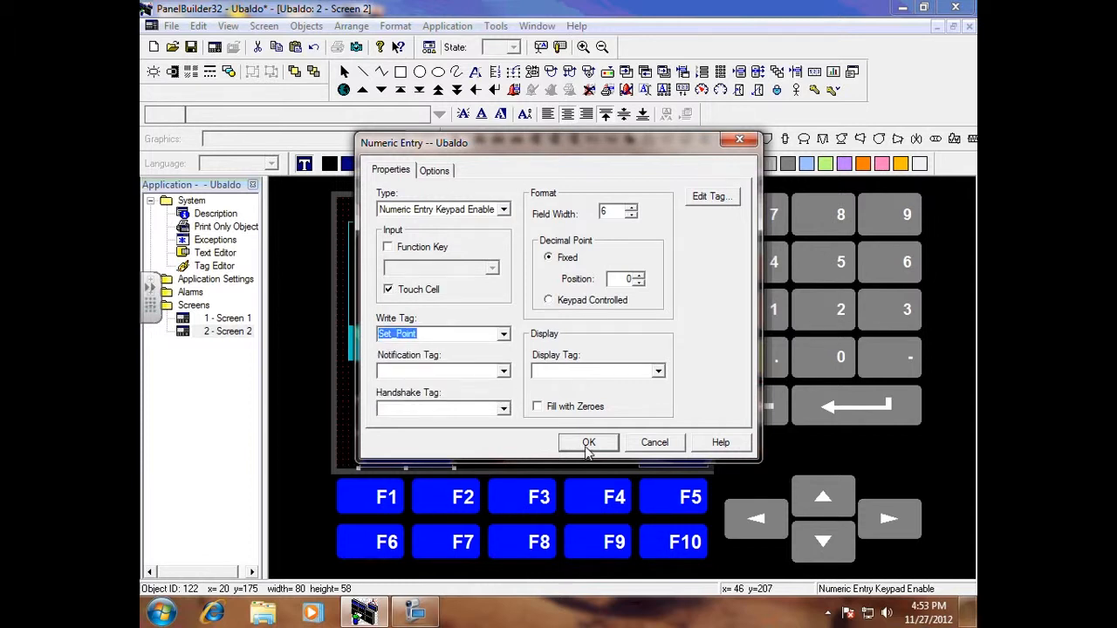
click(632, 218)
- Raise Set_Point's data entry maximum to 1050 and confirm the tag and numeric entry forms
click(713, 196)
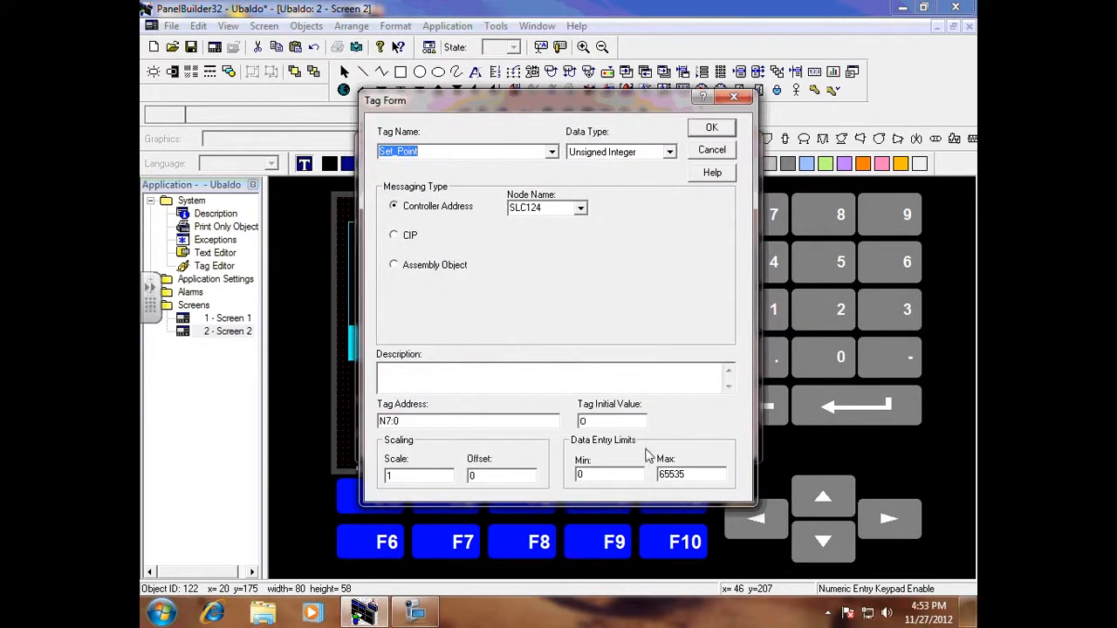
double_click(686, 474)
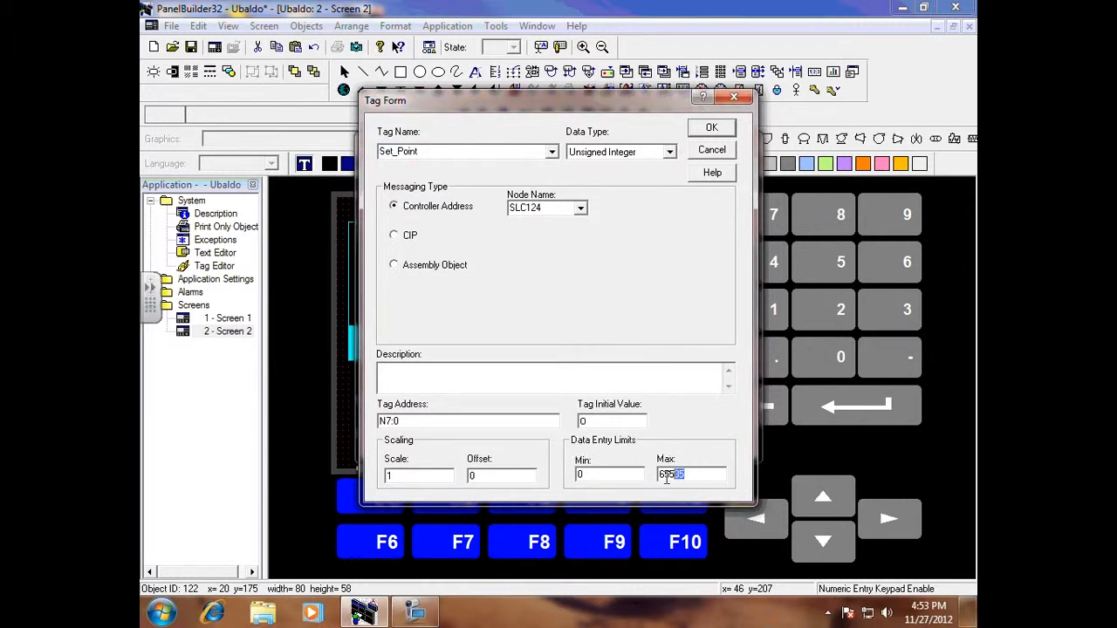
text(1050)
click(712, 128)
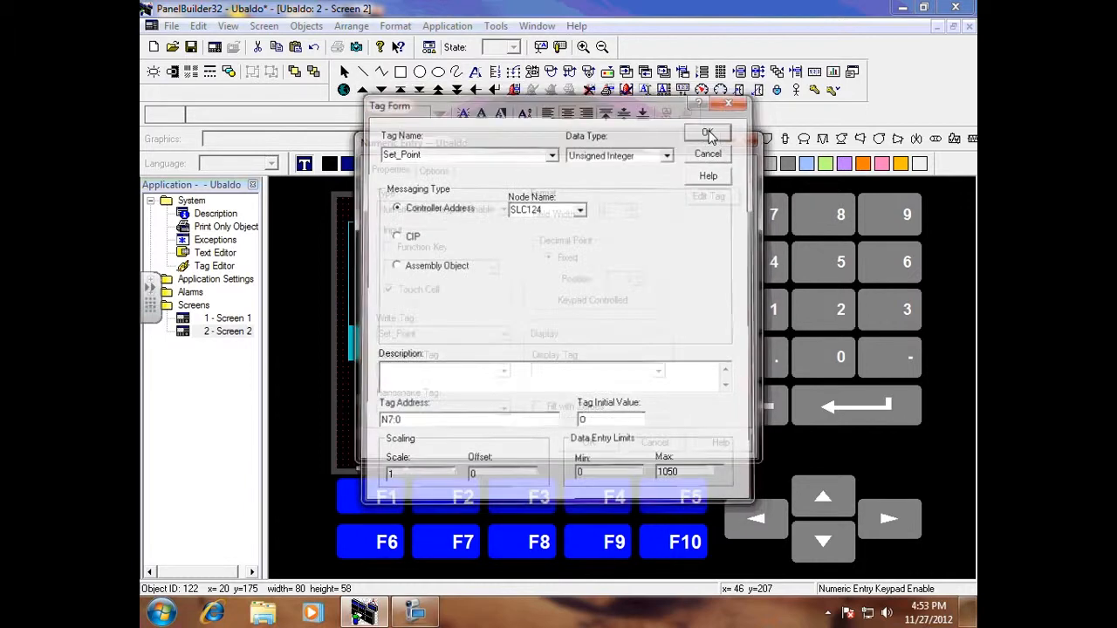
click(589, 443)
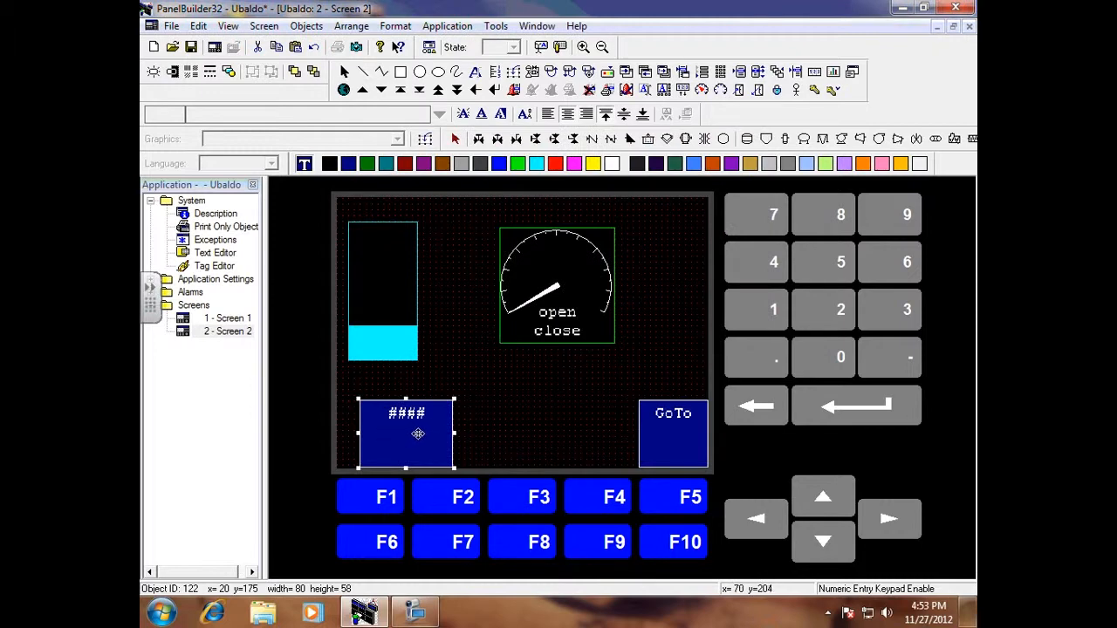
- Give the numeric entry box and its number text a black background
click(395, 25)
mouse_move(443, 263)
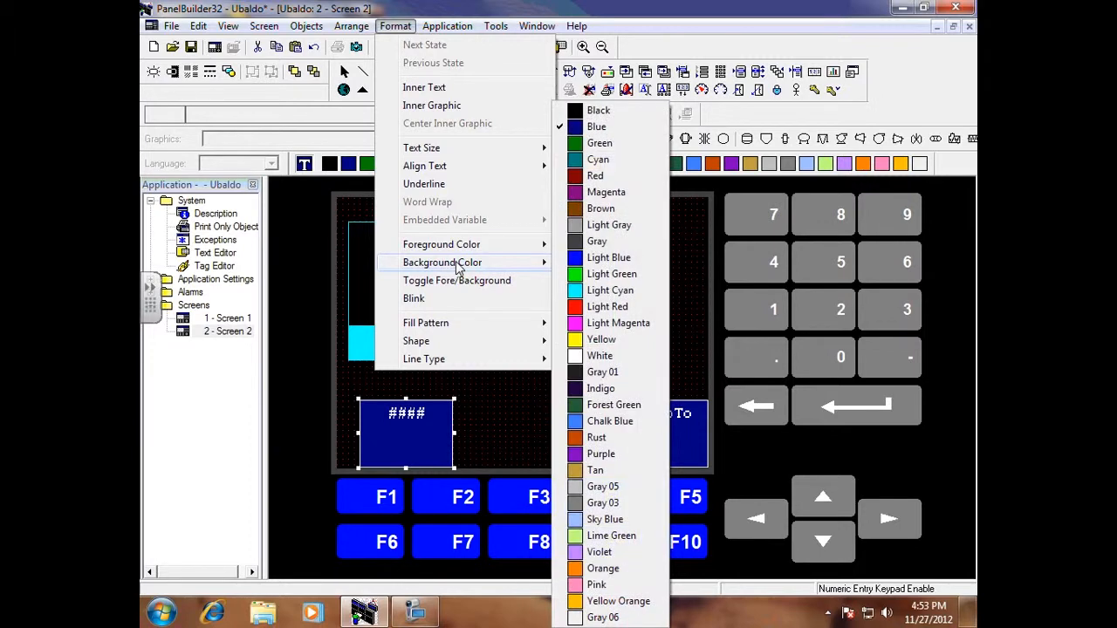
click(598, 110)
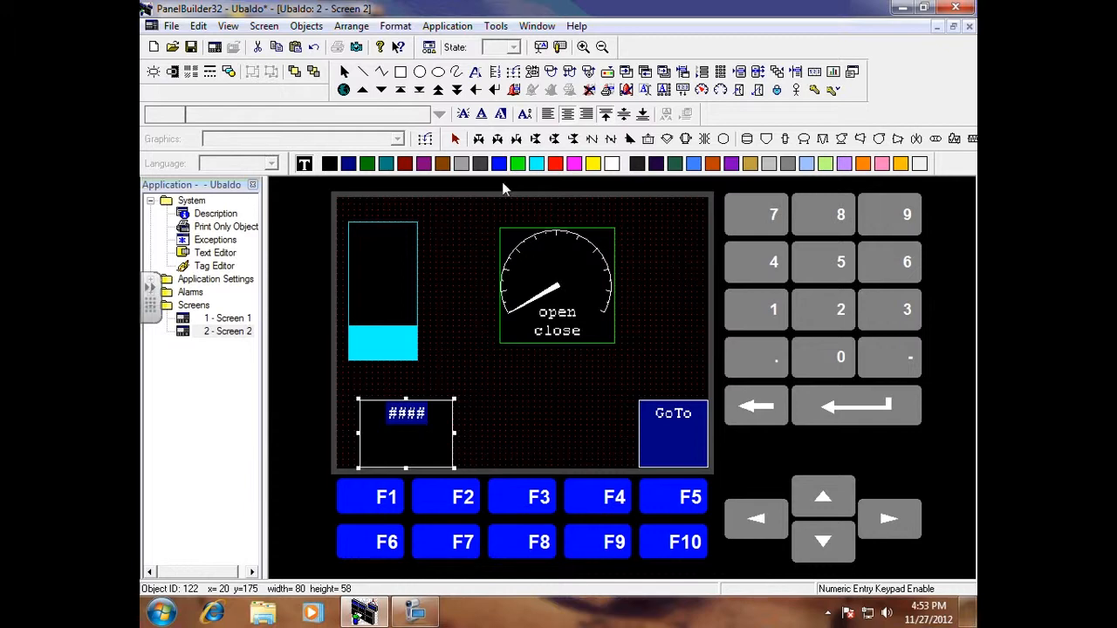
click(541, 47)
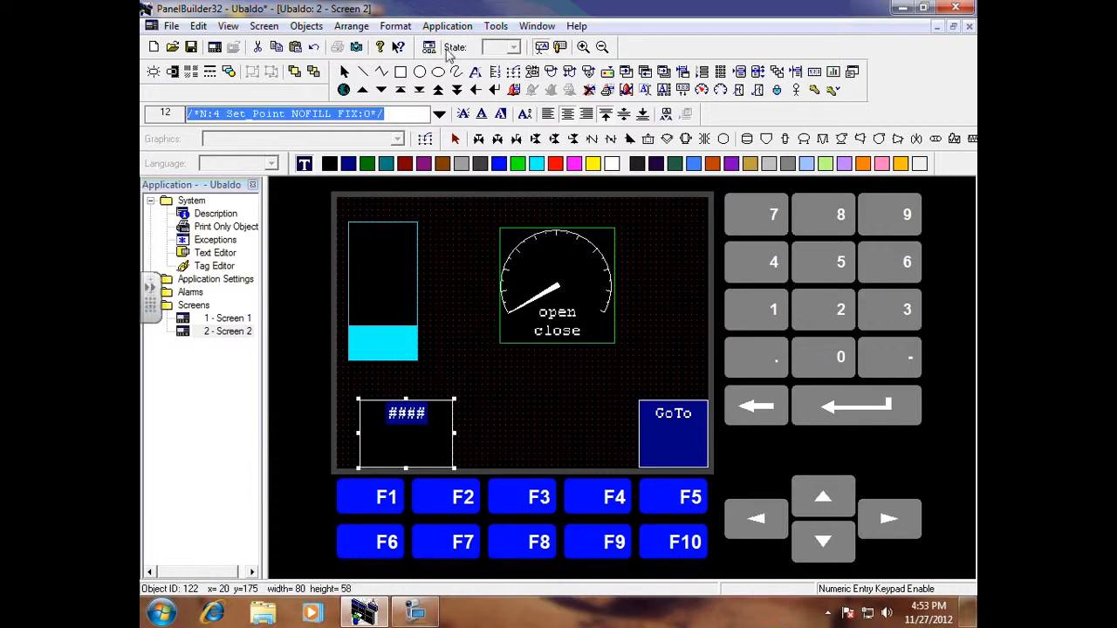
click(395, 26)
mouse_move(441, 263)
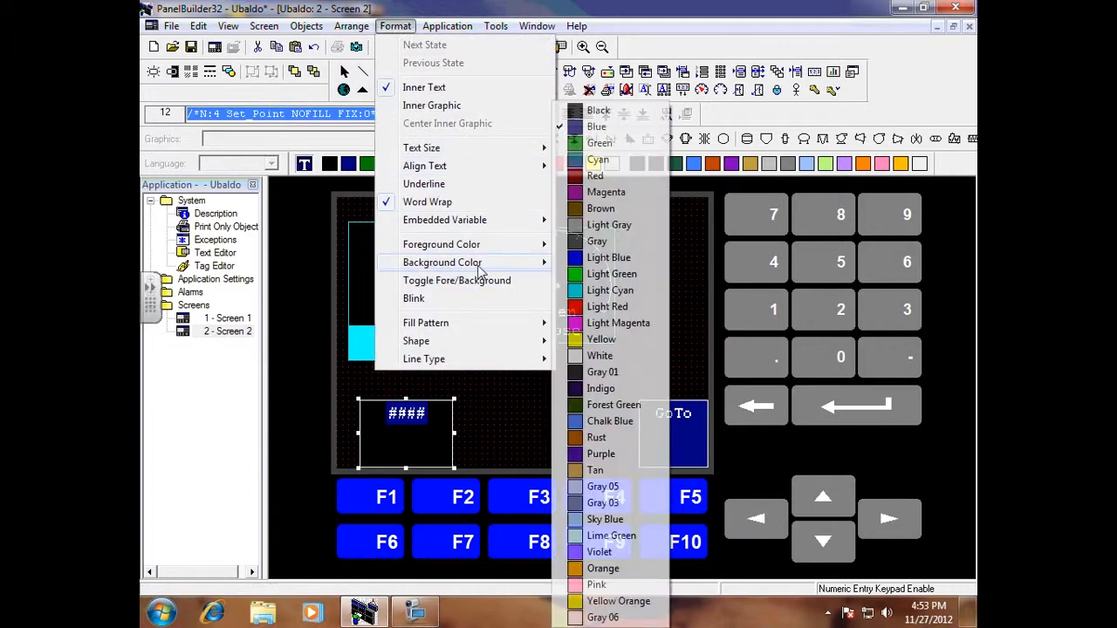
click(580, 112)
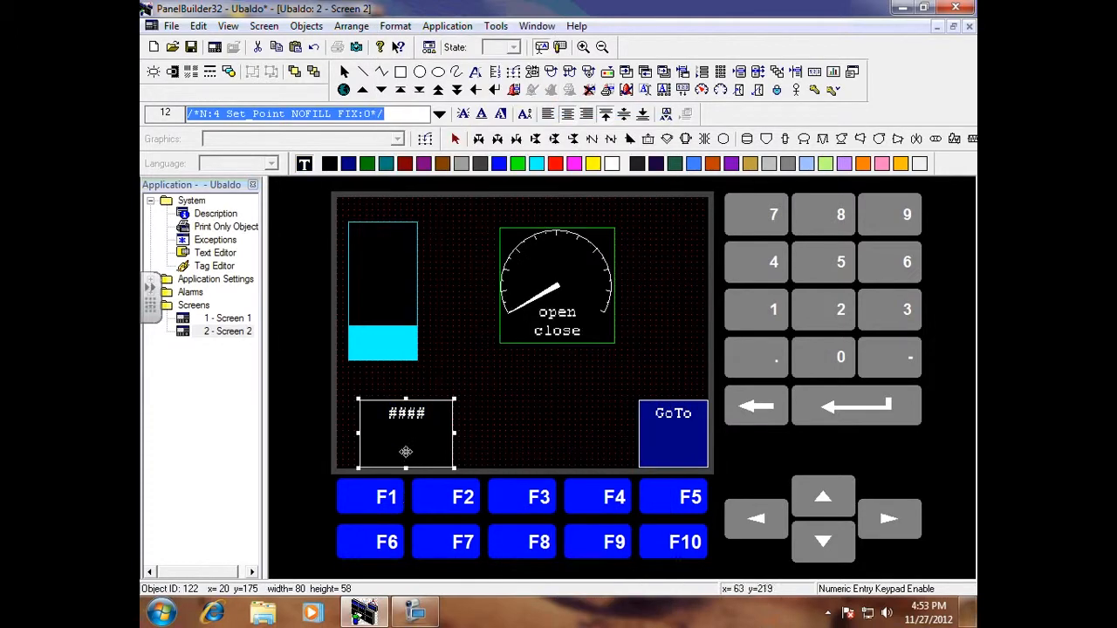
click(511, 436)
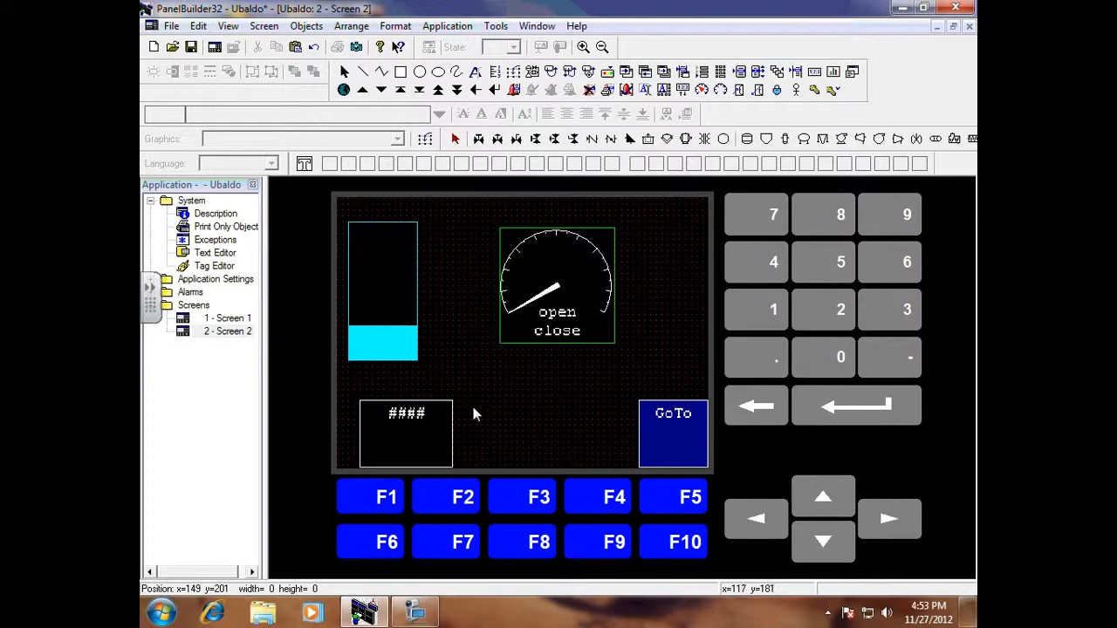
- Move the entry box under the gauge and draw a numeric data display below the tank bar
mouse_move(404, 440)
mouse_down()
mouse_move(464, 436)
mouse_move(561, 401)
mouse_up()
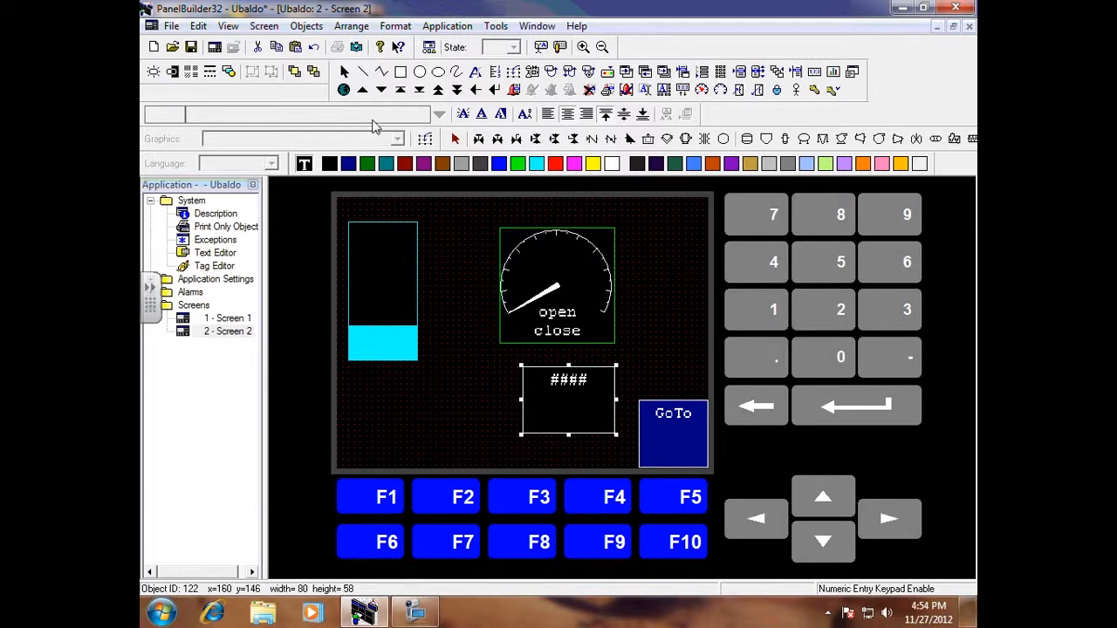
click(307, 26)
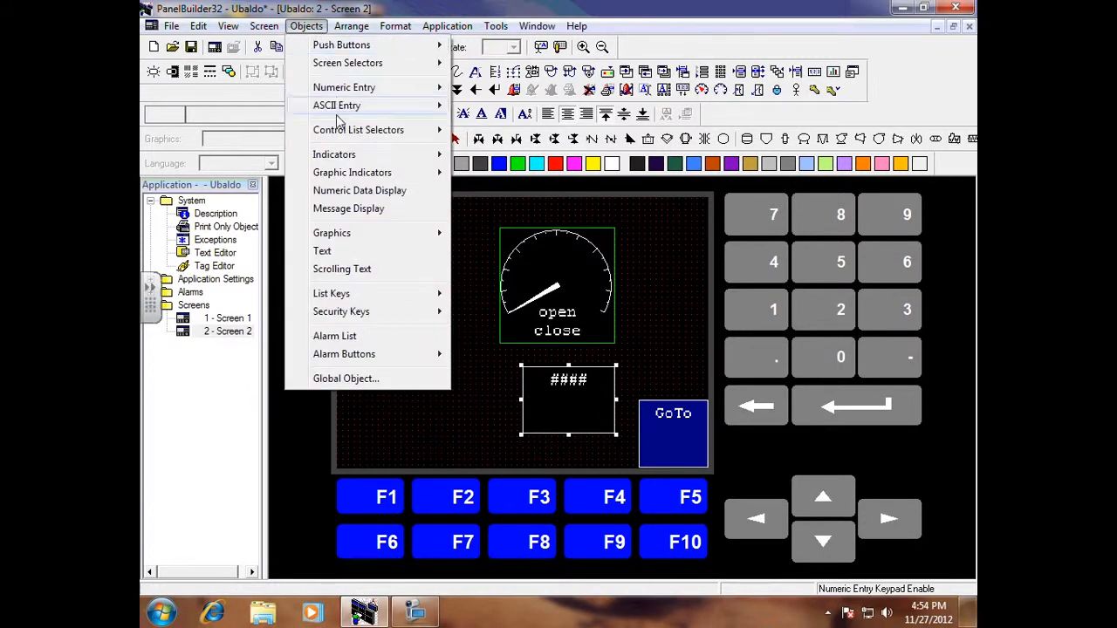
click(360, 190)
drag(344, 377, 421, 398)
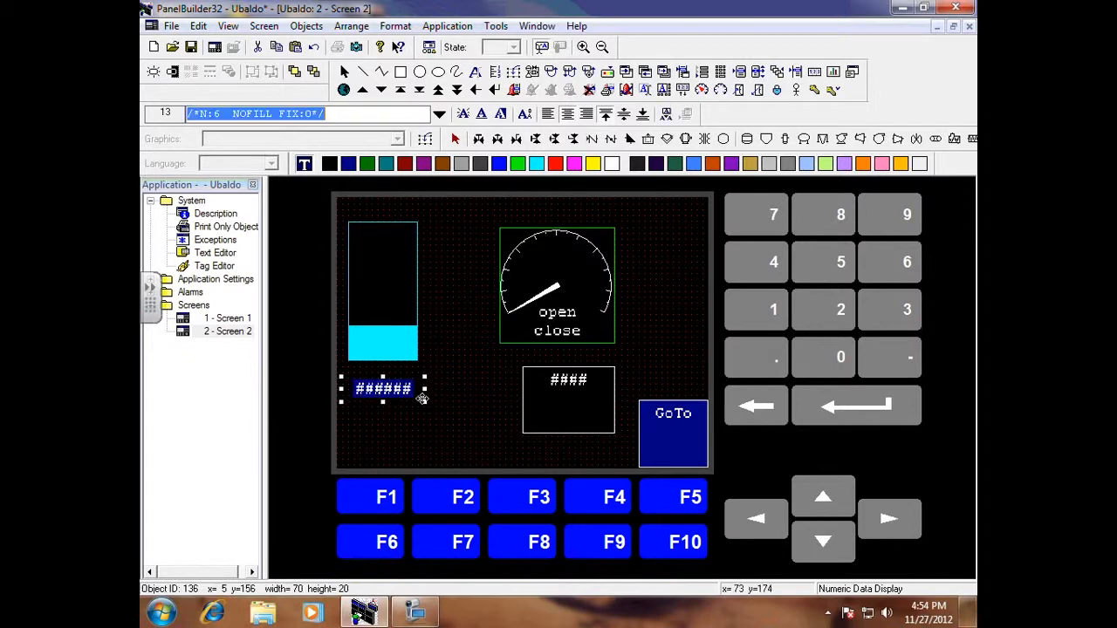
- Set the numeric display to read the Display tag with a four-digit field width
double_click(397, 395)
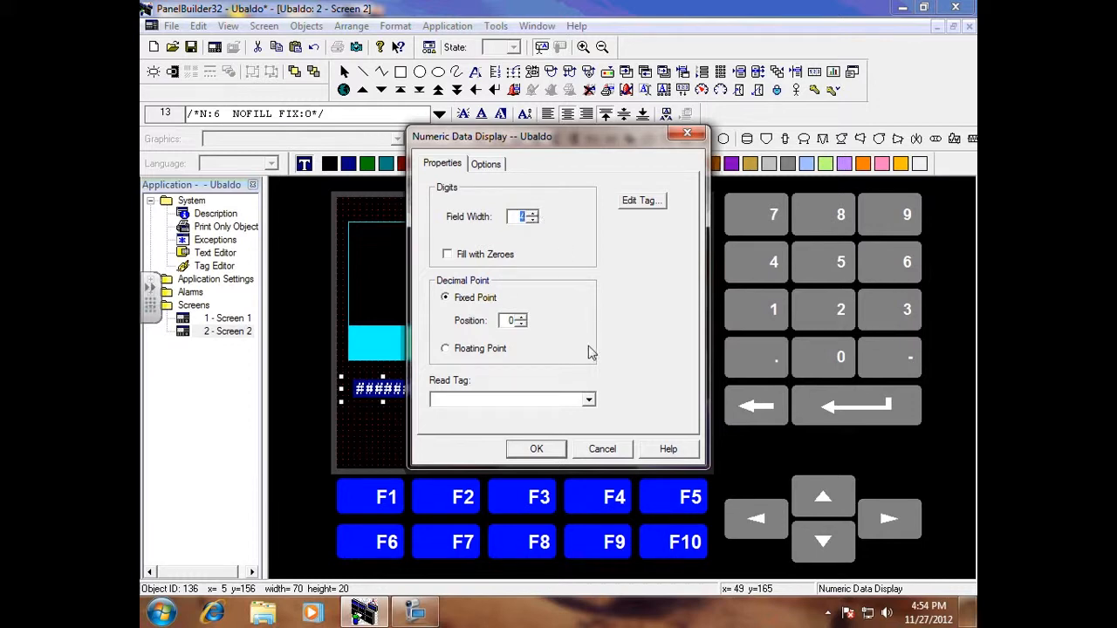
click(589, 401)
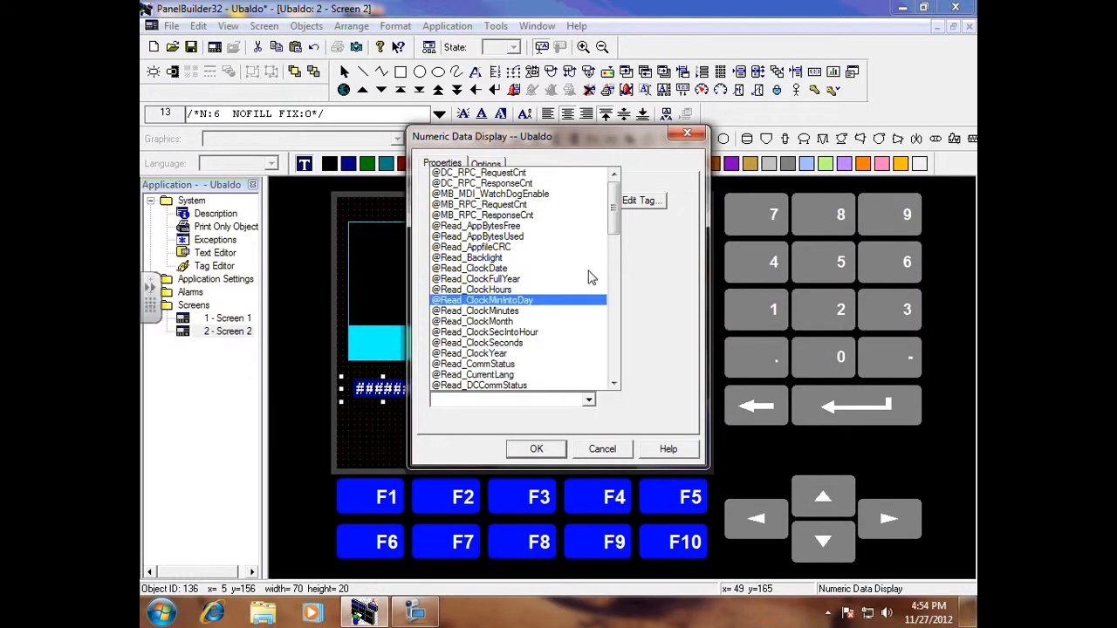
drag(614, 220, 619, 375)
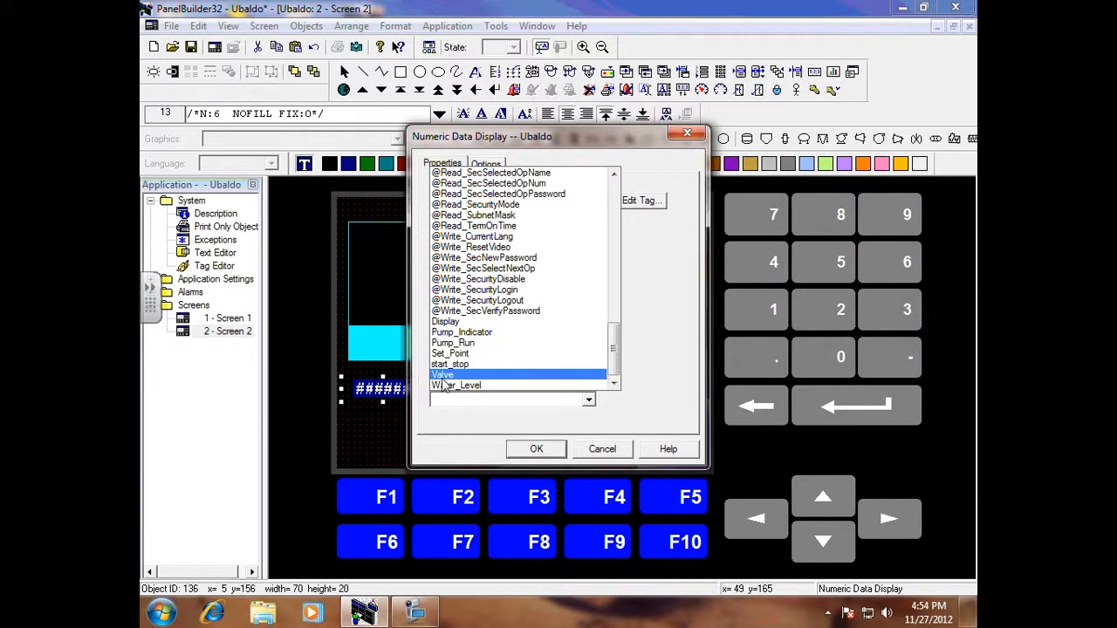
click(447, 322)
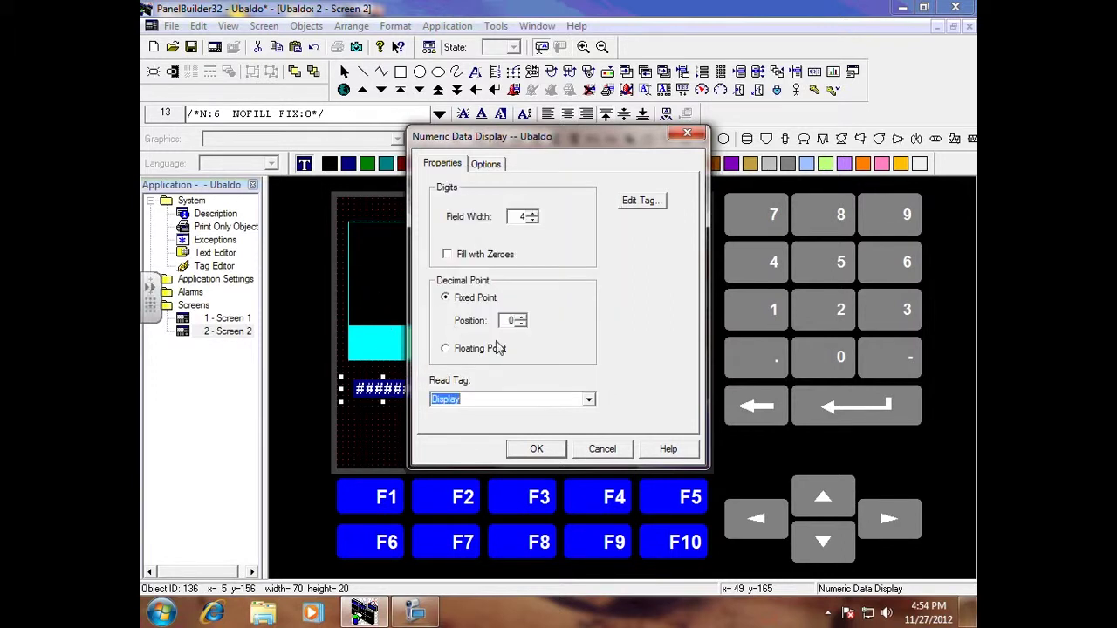
click(536, 449)
click(427, 432)
click(384, 391)
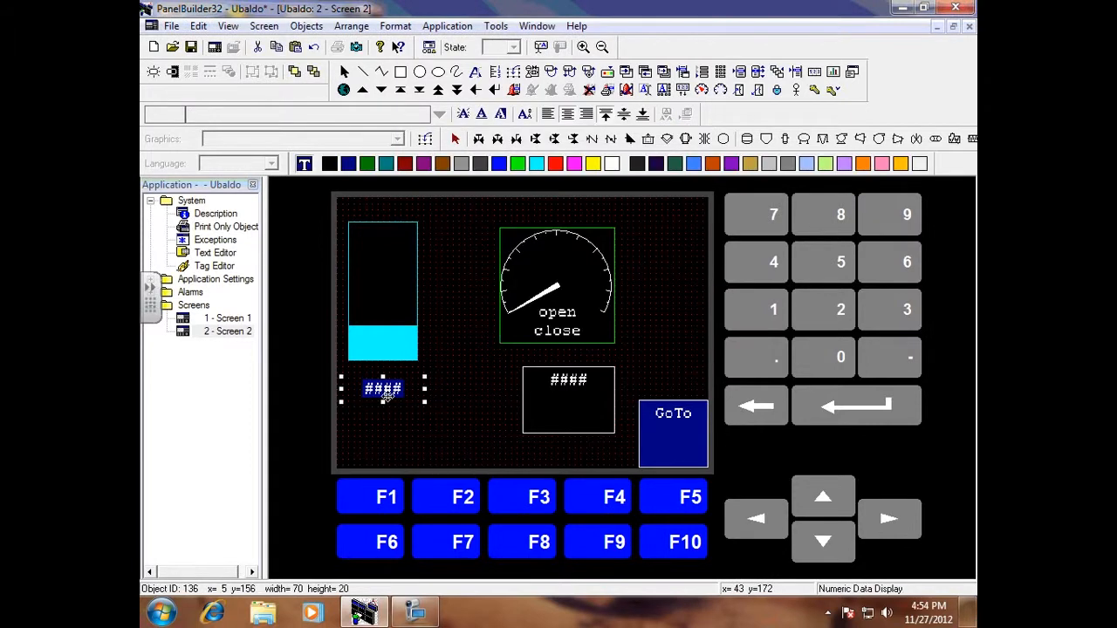
- Make the numeric display's text background black so it blends into the screen
click(542, 48)
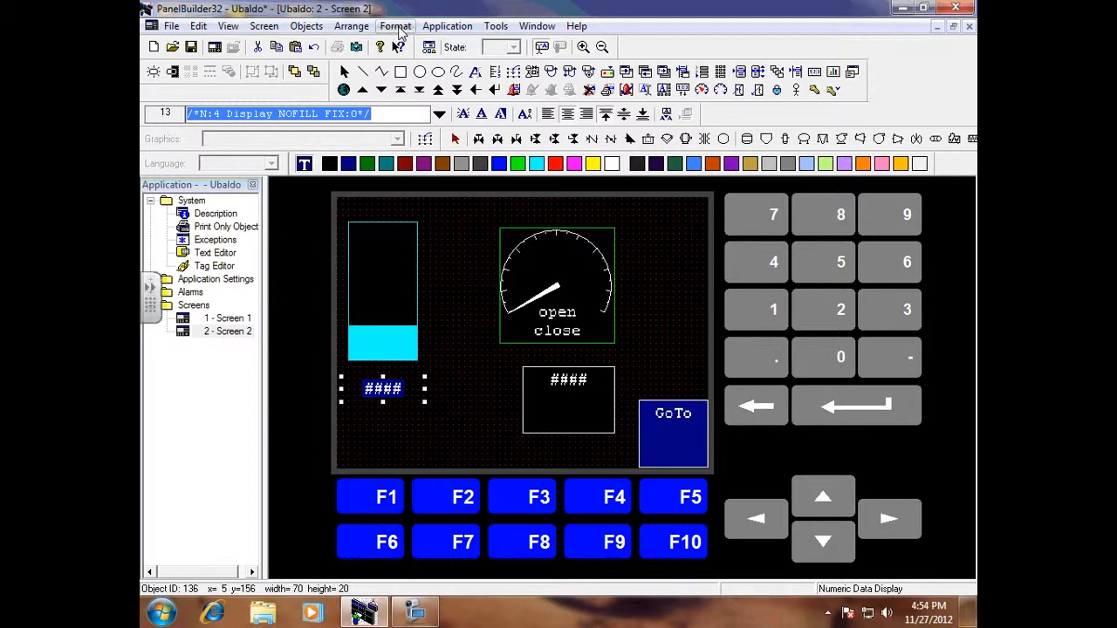
click(396, 26)
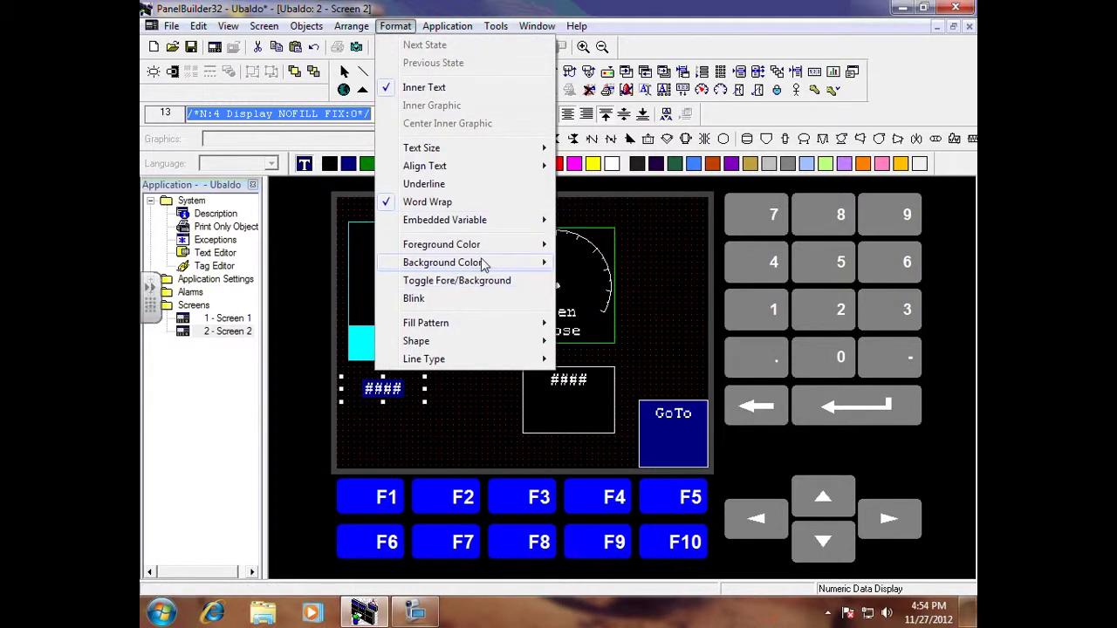
mouse_move(443, 262)
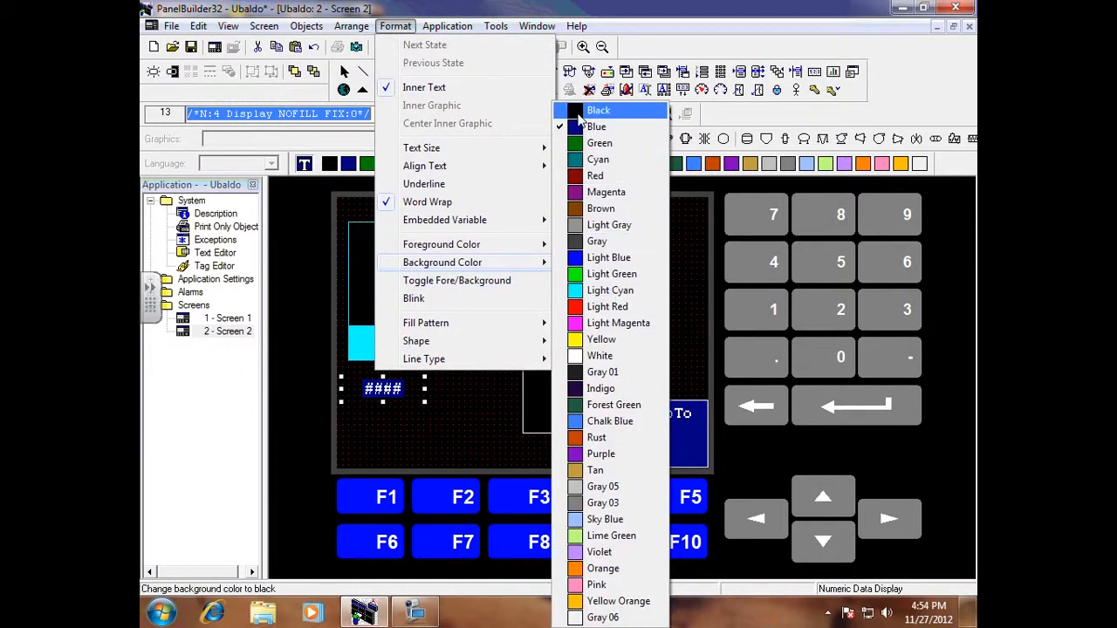
click(576, 112)
click(401, 435)
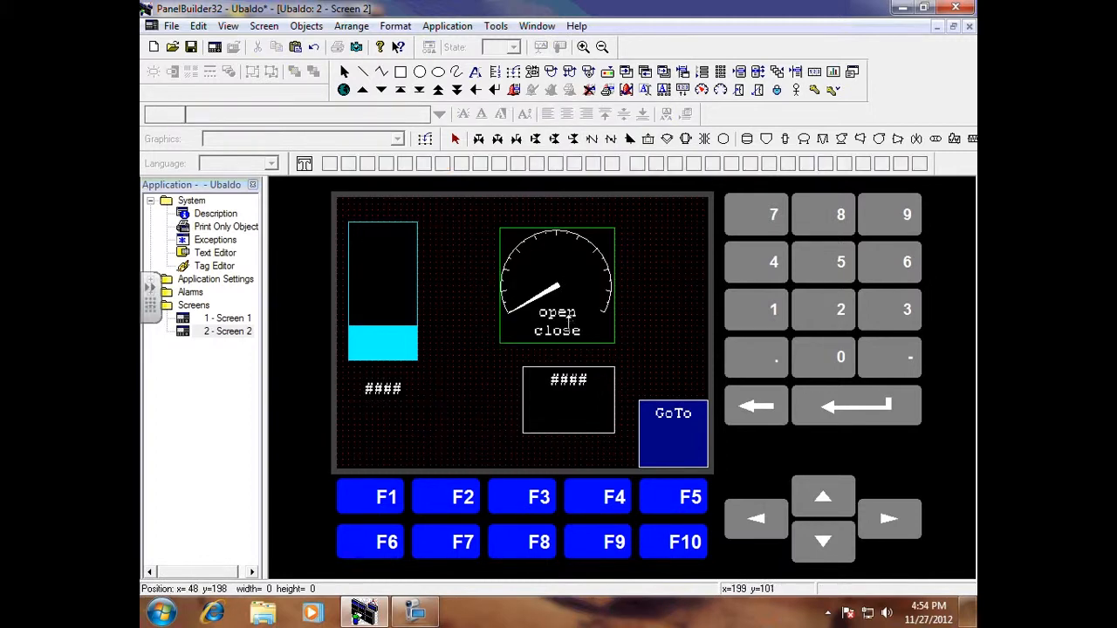
- Delete the extra spaces before 'close' in the gauge's inner text so open/close share one line
click(565, 307)
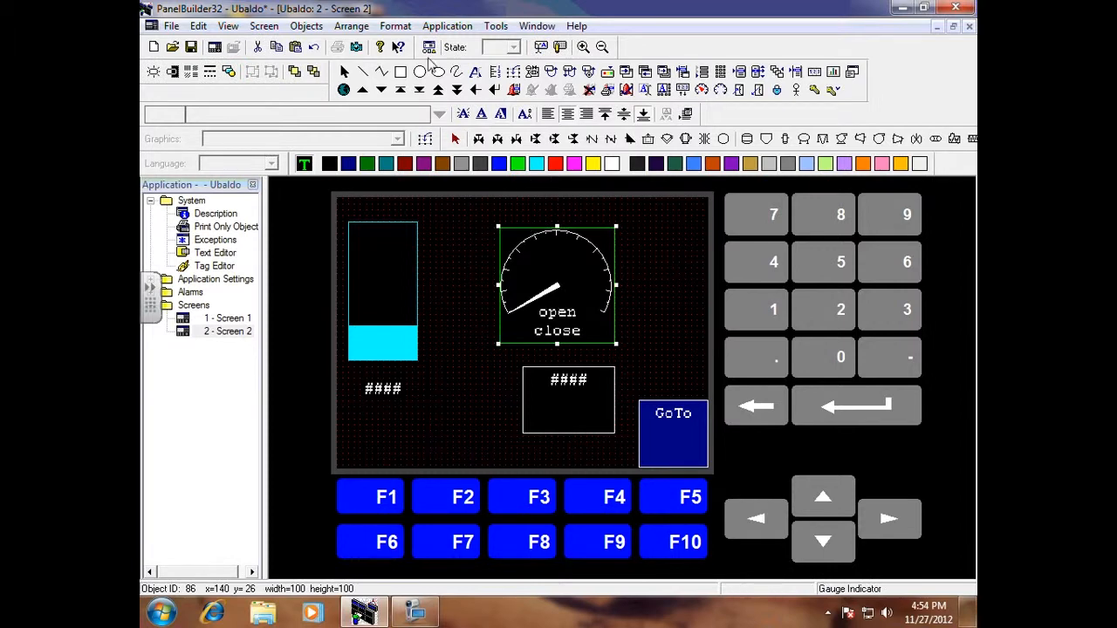
click(541, 47)
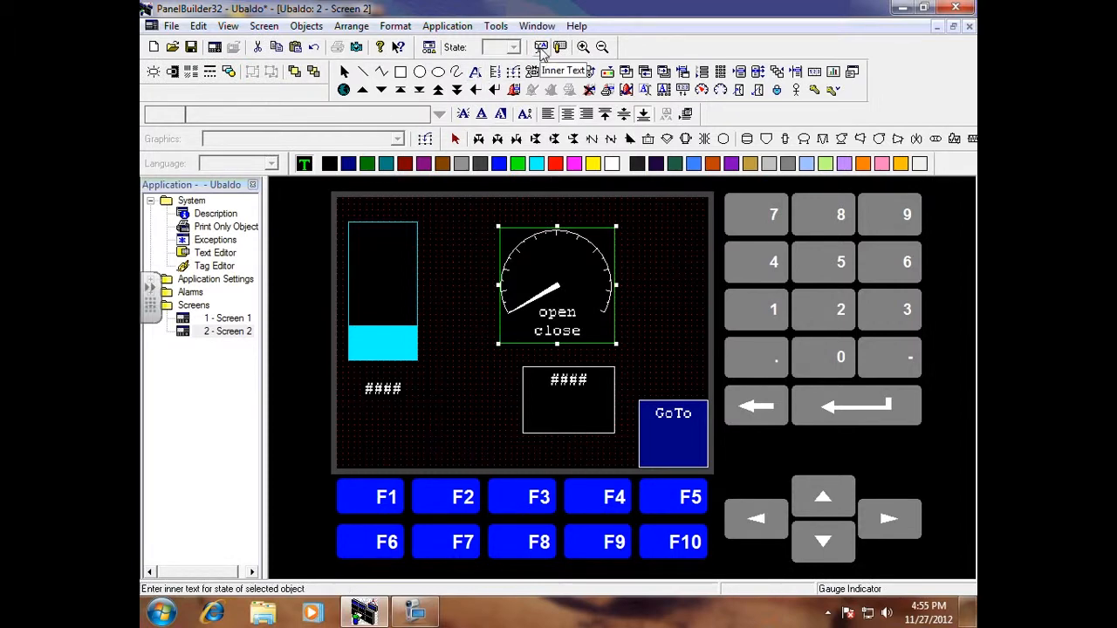
click(233, 115)
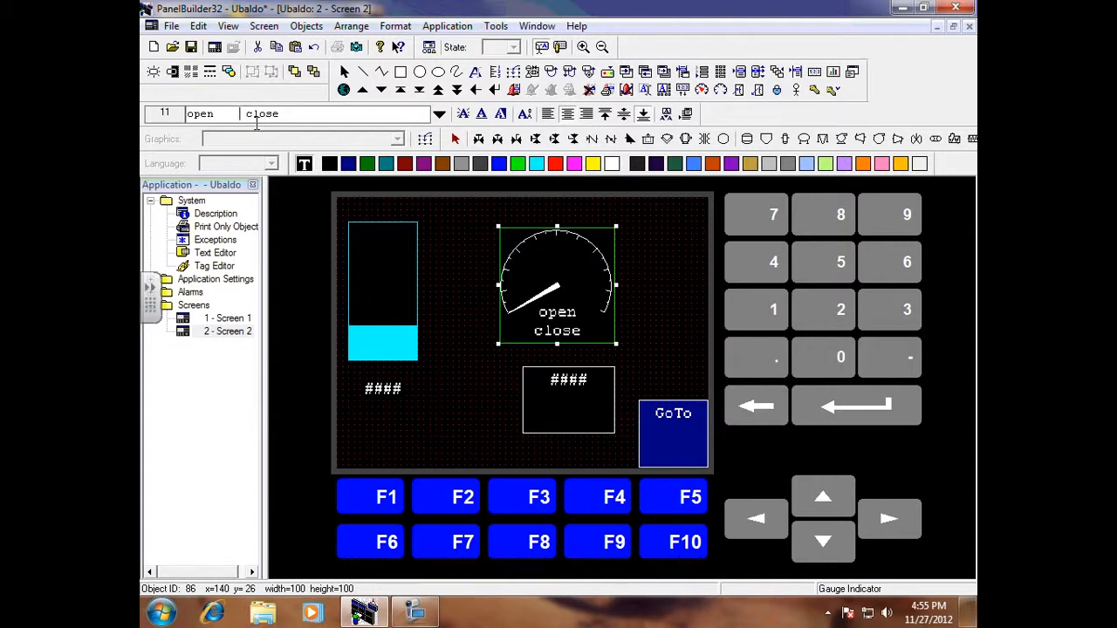
key(BackSpace)
key(BackSpace)
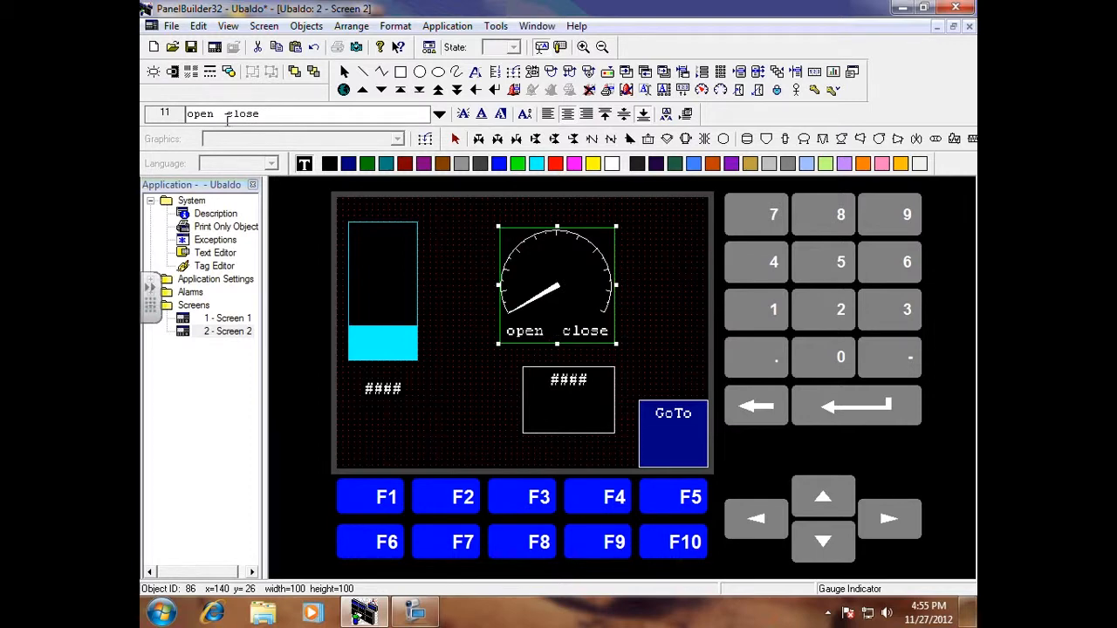
key(BackSpace)
click(464, 344)
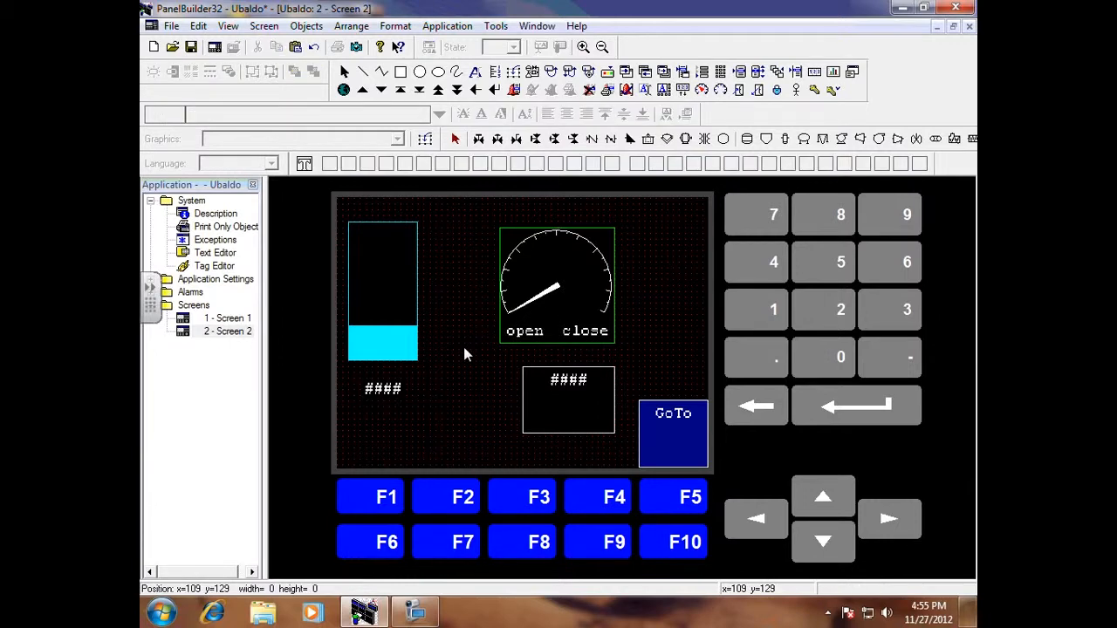